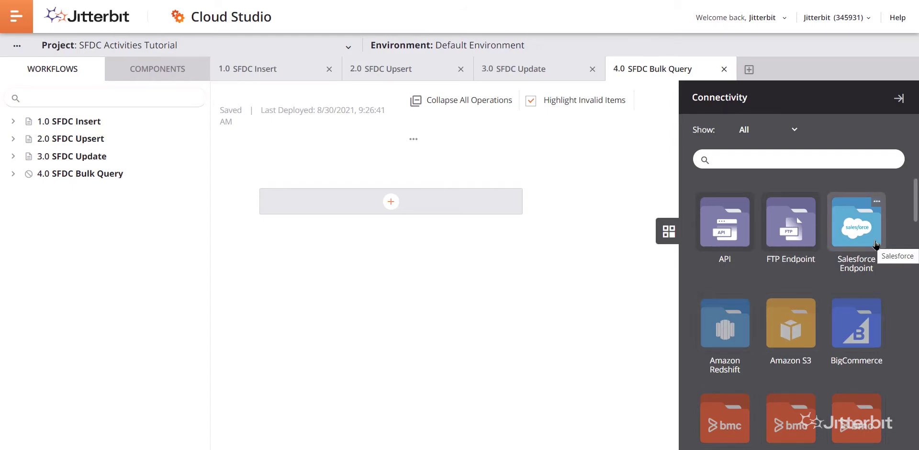
Step: Add the Salesforce Endpoint's Bulk Query activity to a new operation in the 4.0 SFDC Bulk Query workflow
click(875, 244)
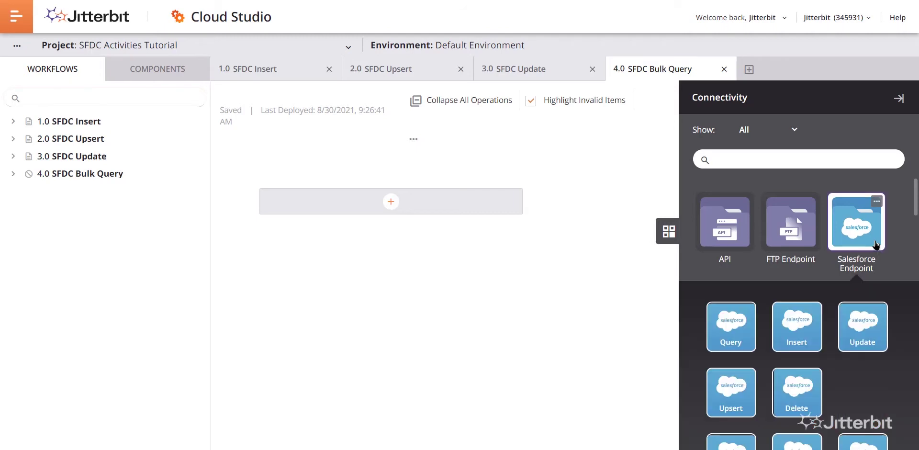
drag(914, 209, 917, 227)
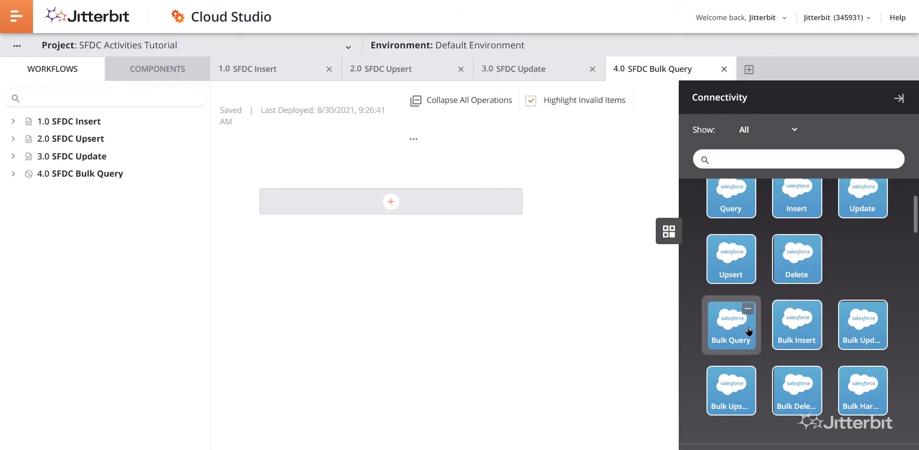
drag(748, 330, 274, 197)
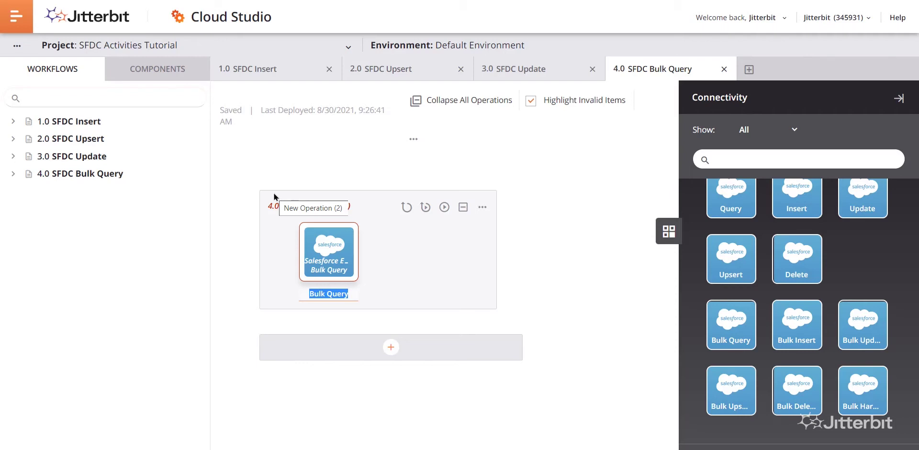
Step: Rename the new operation as "Bulk Query to FTP"
click(338, 206)
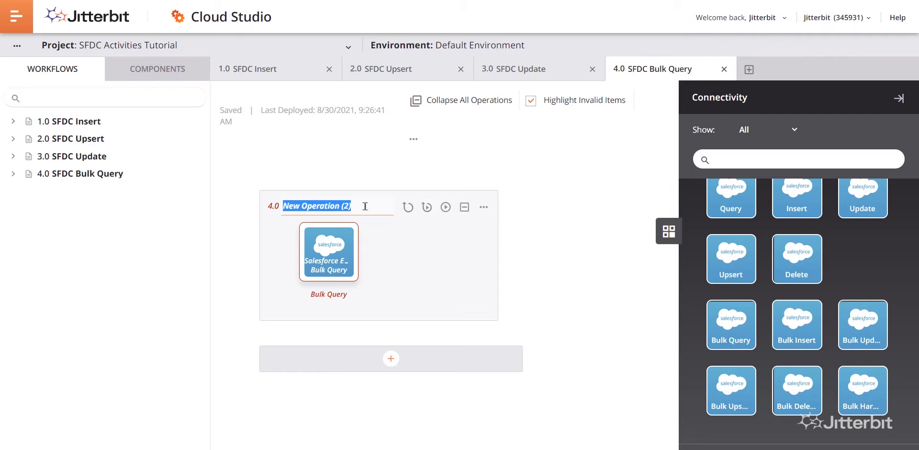
text(Bulk)
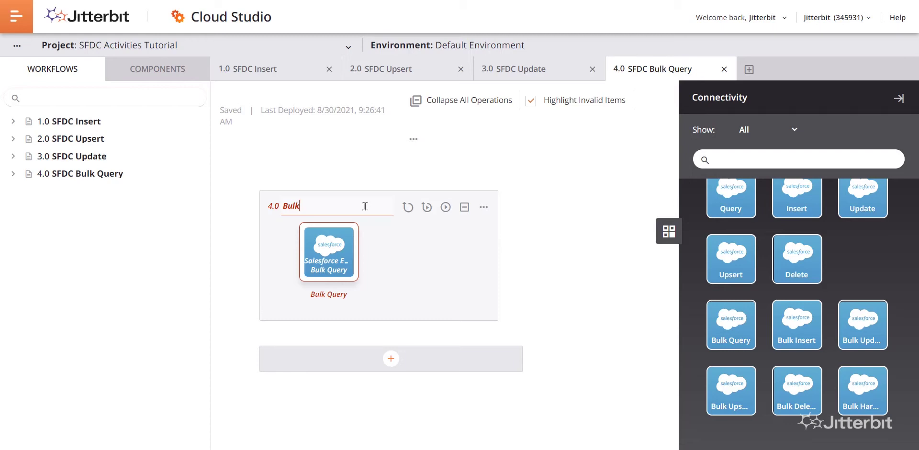
text(Query to FTP)
click(451, 297)
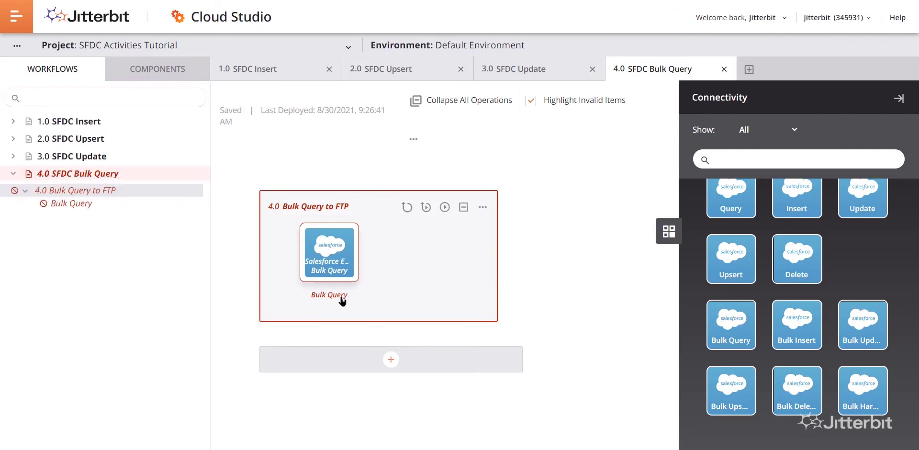
Step: Configure the Bulk Query activity to use the Account object and proceed to its field selection
double_click(333, 257)
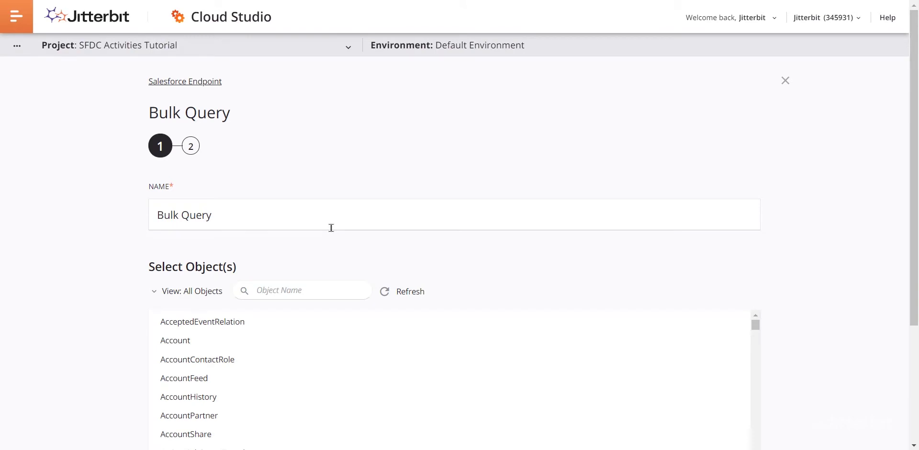
scroll(335, 222, down, 3)
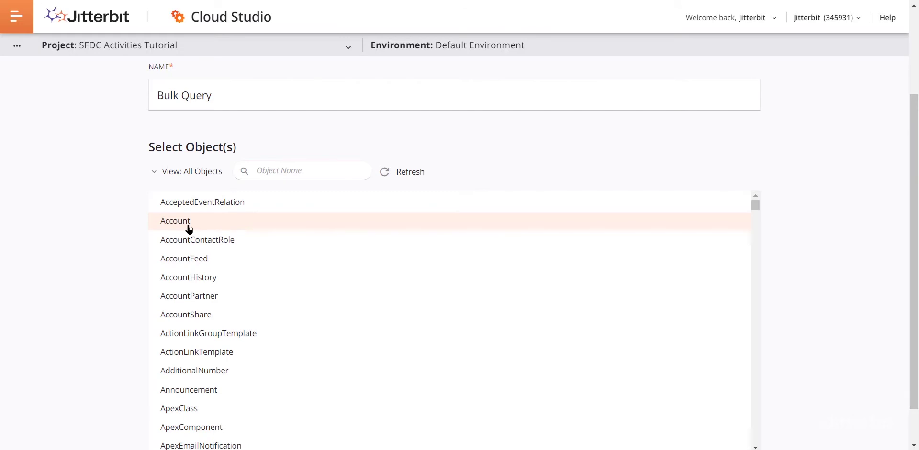
click(188, 228)
scroll(189, 230, down, 7)
scroll(876, 308, down, 1)
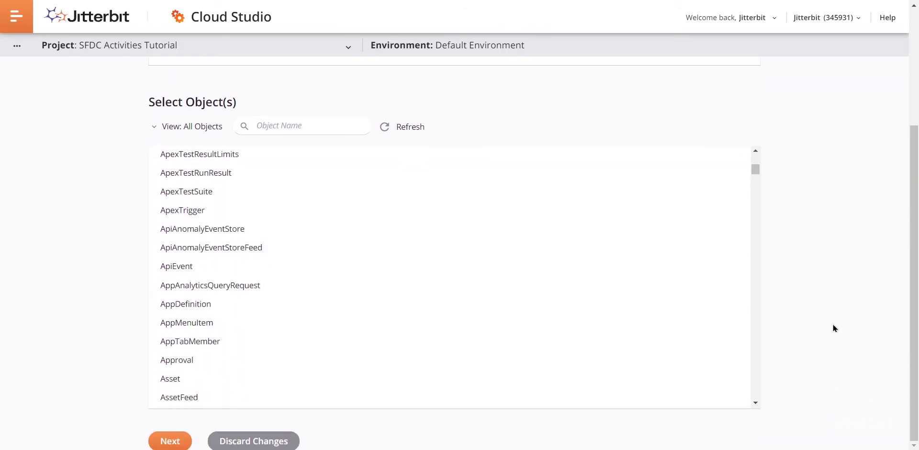
click(182, 440)
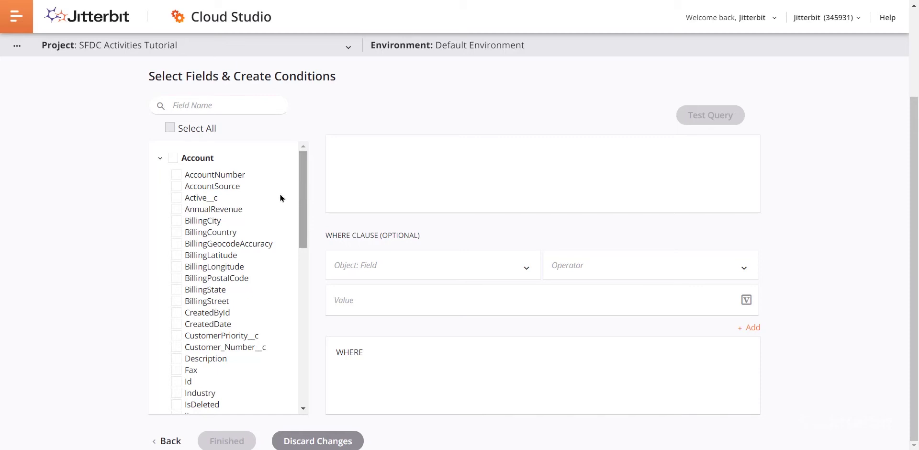
Step: Include the Account fields BillingCity, BillingCountry, BillingPostalCode, BillingState and BillingStreet in the query
click(176, 221)
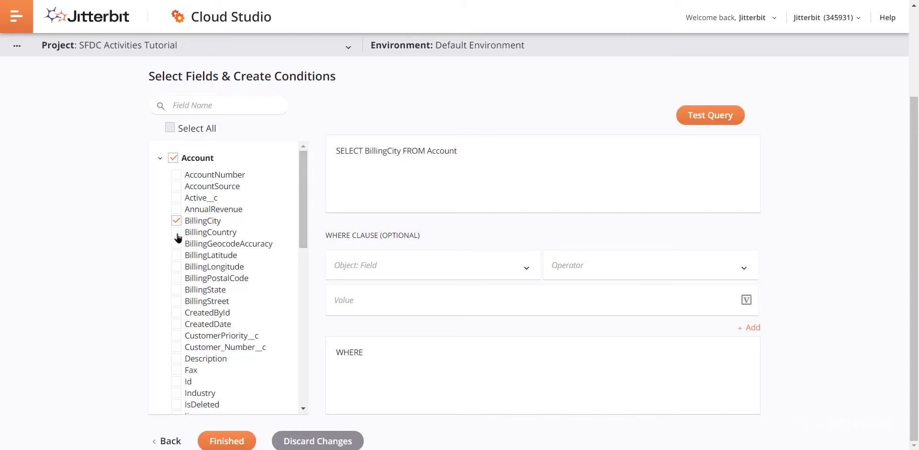
click(176, 233)
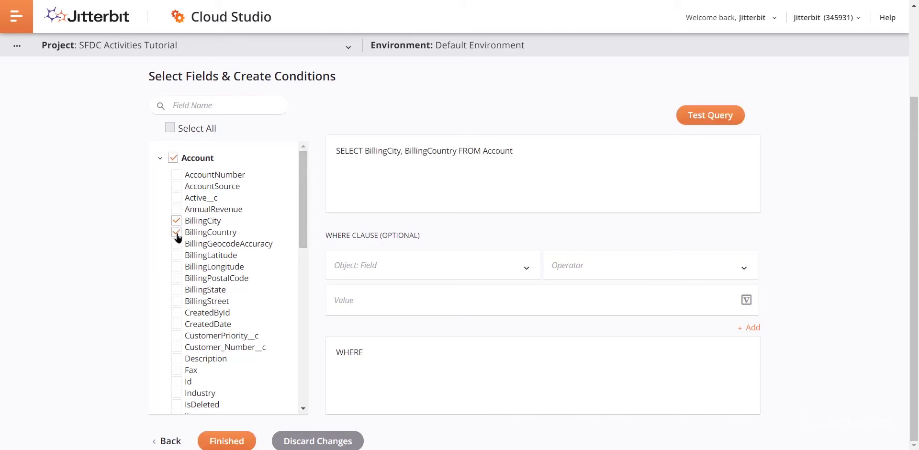
click(175, 279)
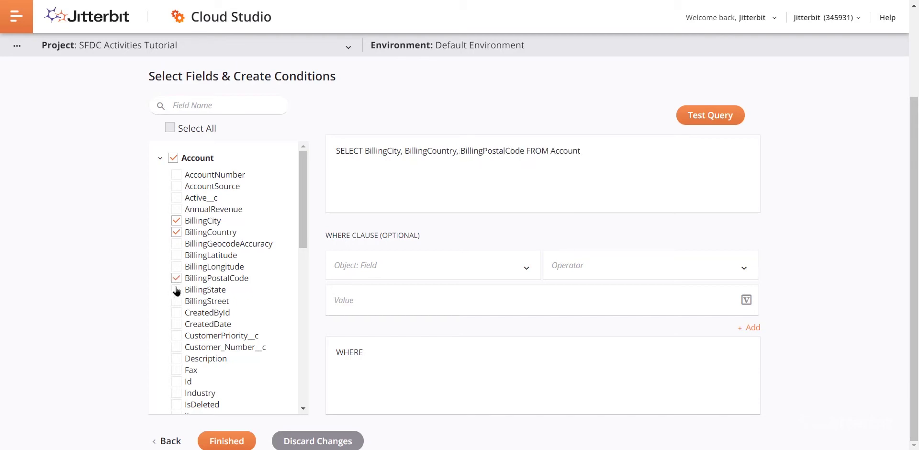
click(176, 290)
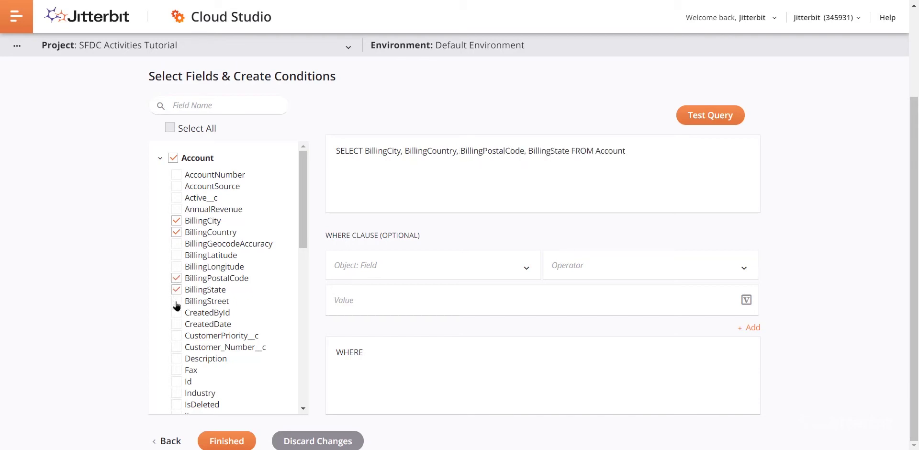
click(176, 302)
Step: Add the Account fields Fax, Id, Name and Phone to the query and finish the Bulk Query configuration
scroll(301, 250, down, 3)
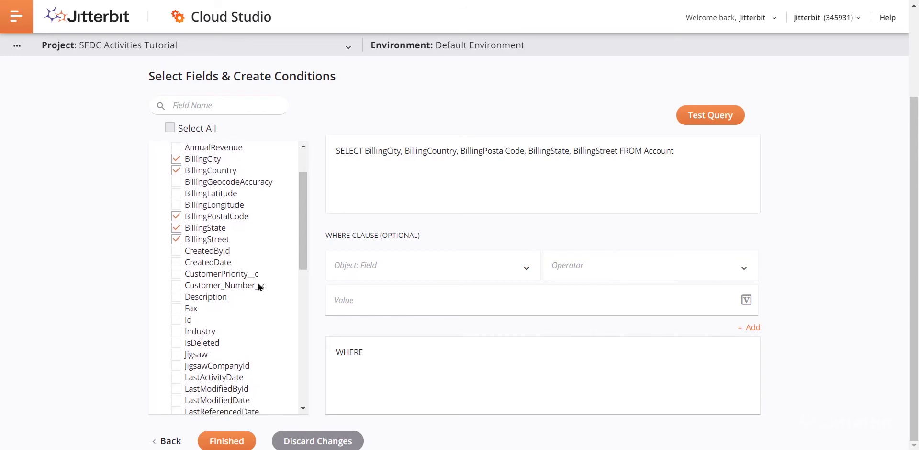
click(176, 310)
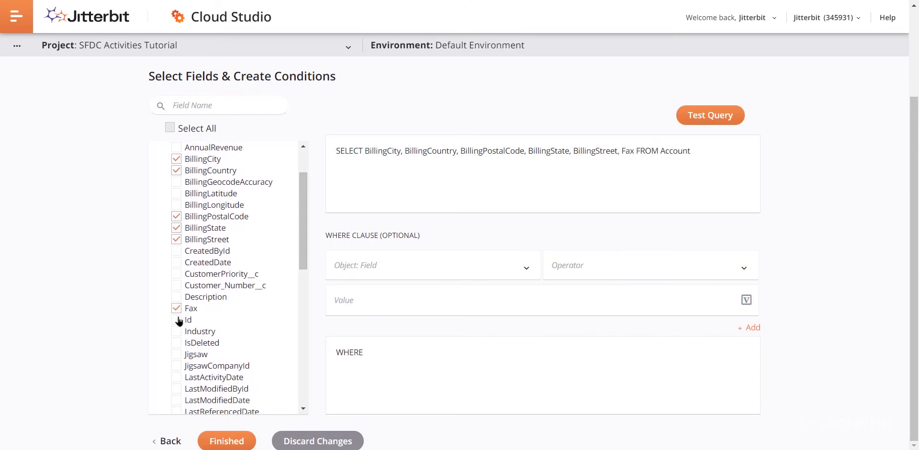
click(177, 320)
scroll(302, 239, down, 3)
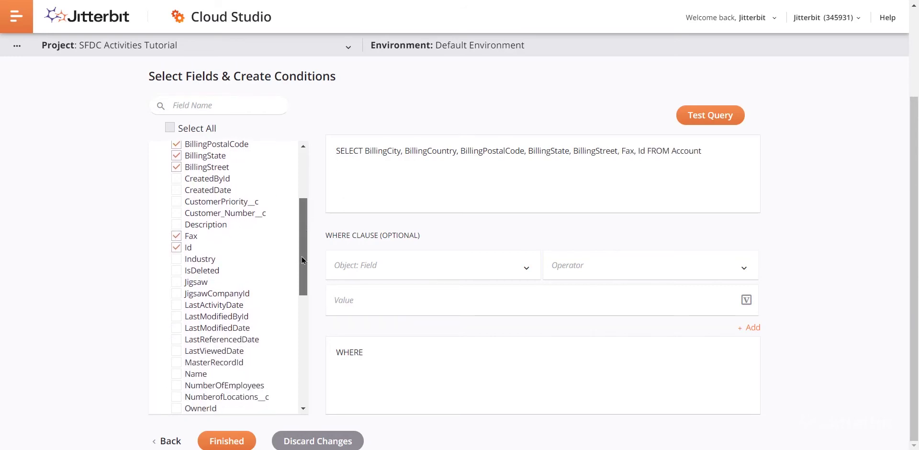
scroll(303, 260, down, 3)
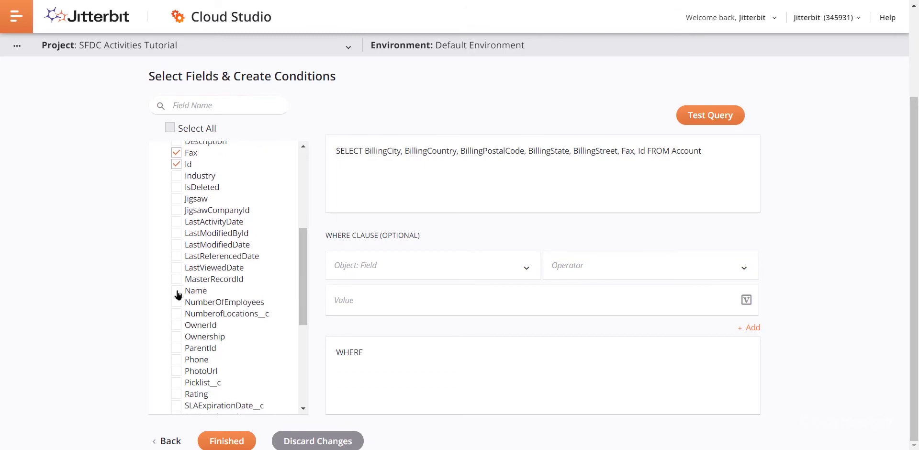
click(178, 293)
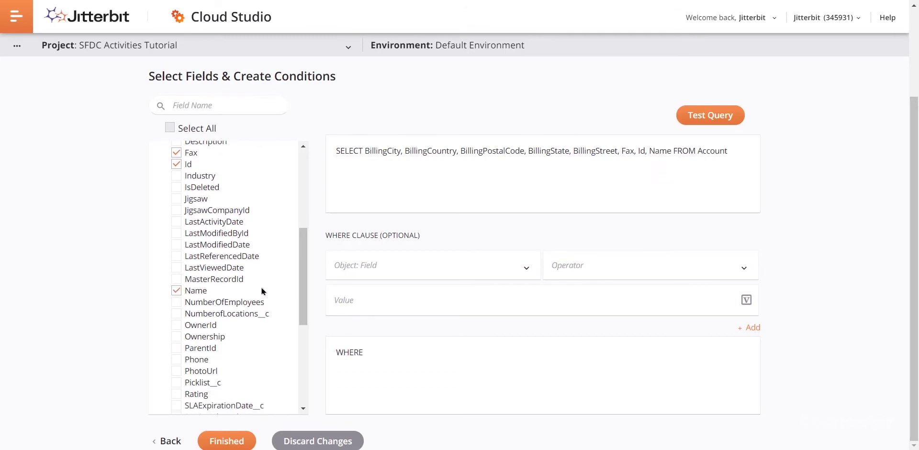
click(176, 359)
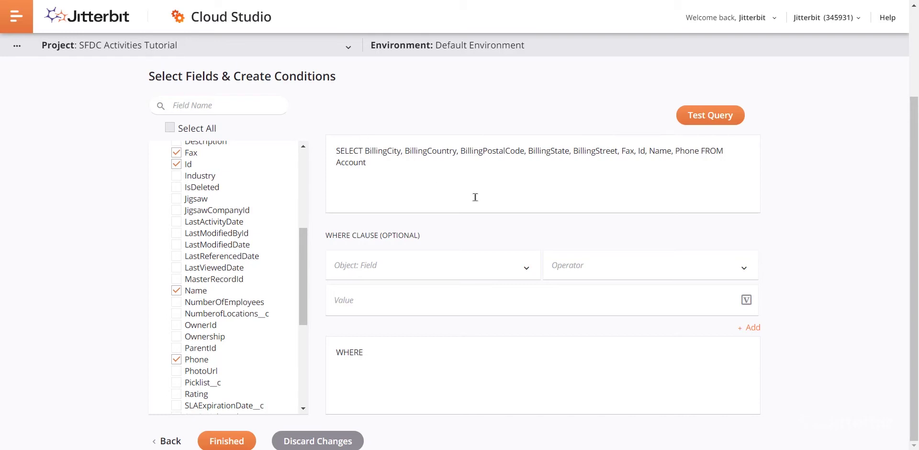
click(236, 440)
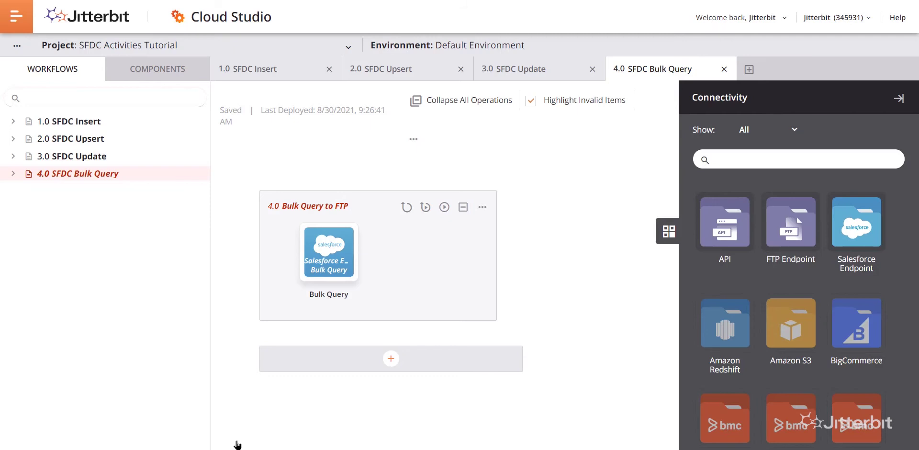
Step: Add the FTP Endpoint's Write activity after Bulk Query in the operation and open its configuration
click(790, 233)
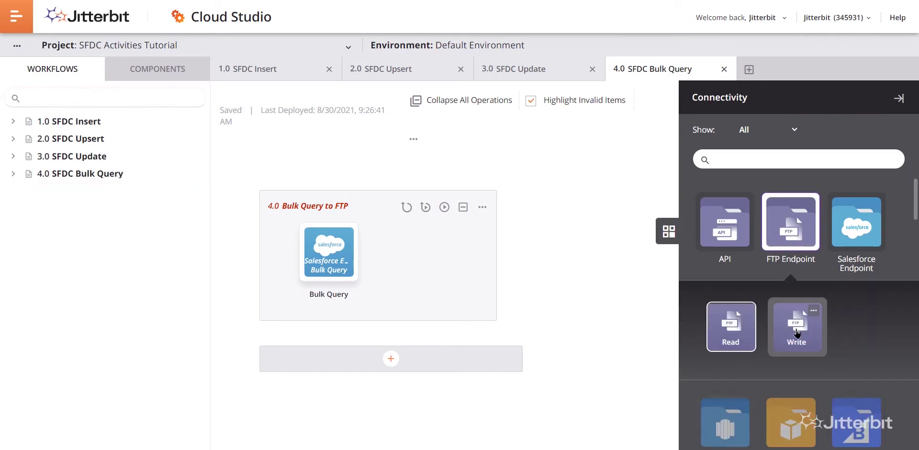
drag(796, 332, 408, 235)
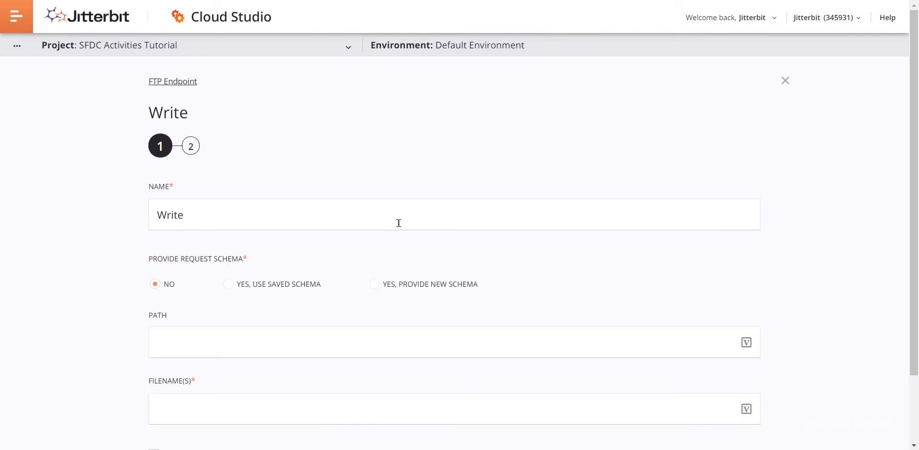
Step: Set the Write activity's filename to bulkqueryoutput_[date]_[time].csv, using the date and time functions for the bracketed parts
scroll(398, 223, down, 3)
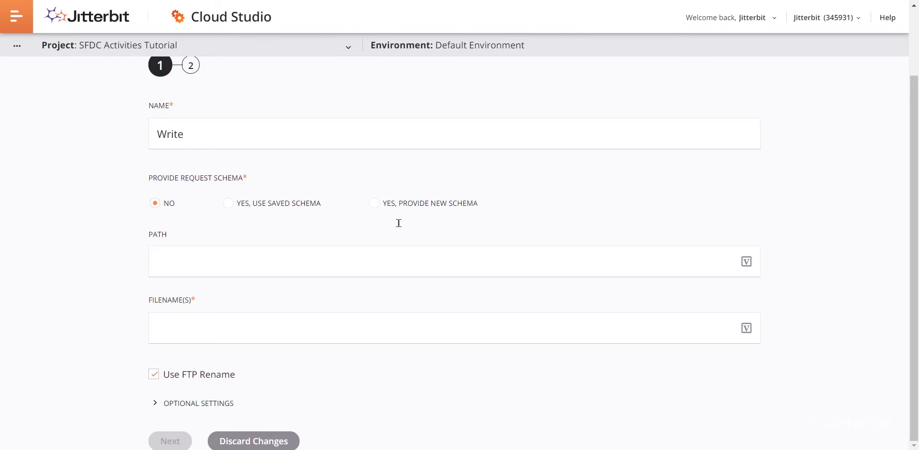
click(335, 329)
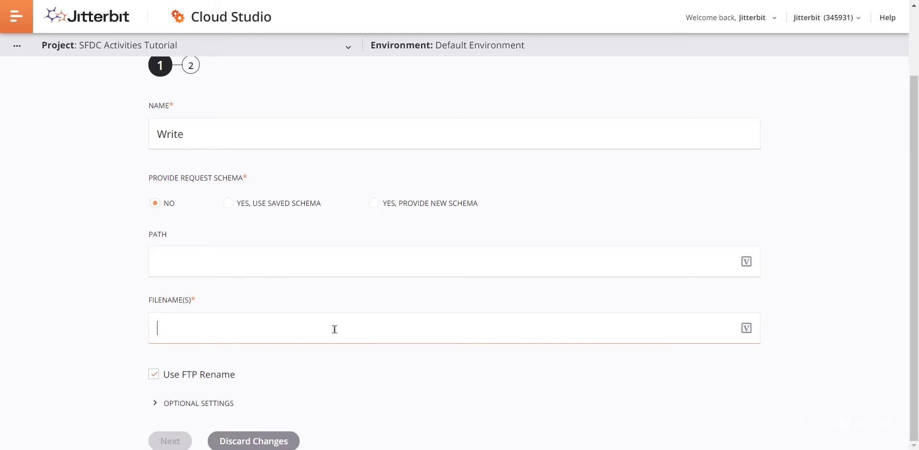
text(bulkquery)
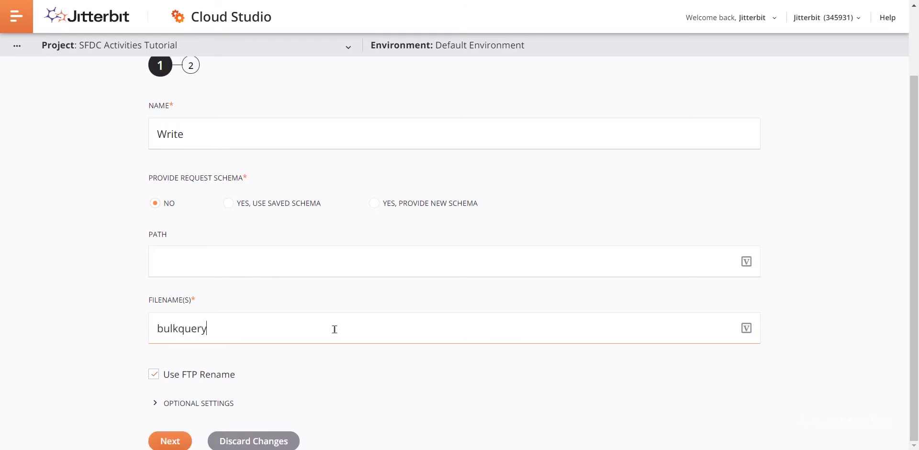
text(output_)
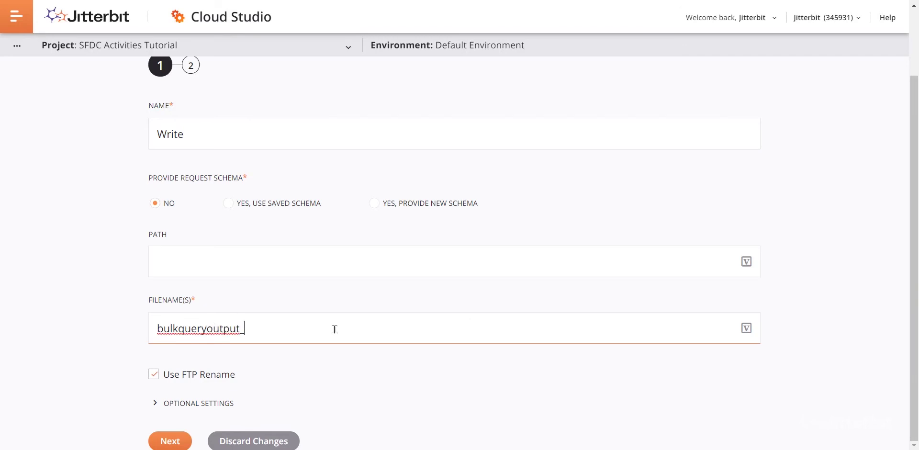
text([)
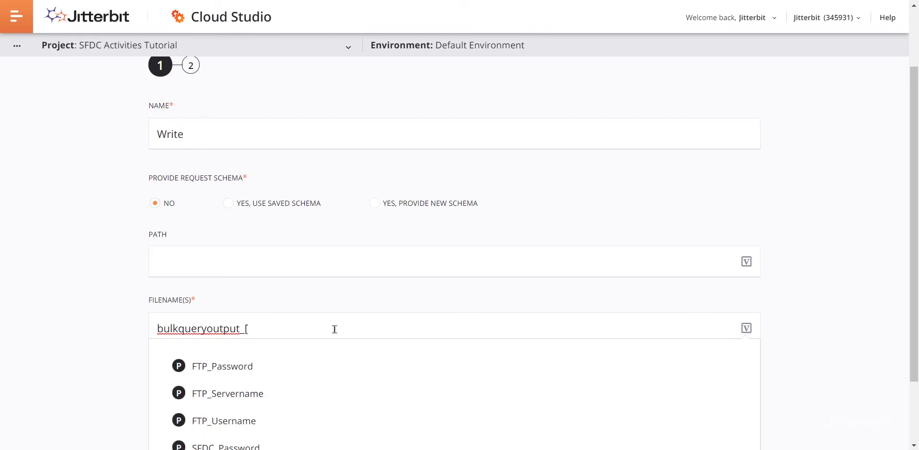
text(date)
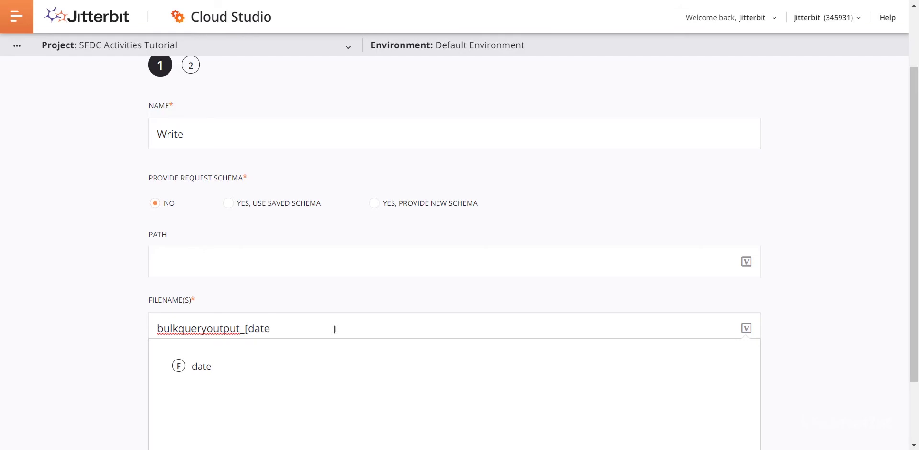
click(310, 365)
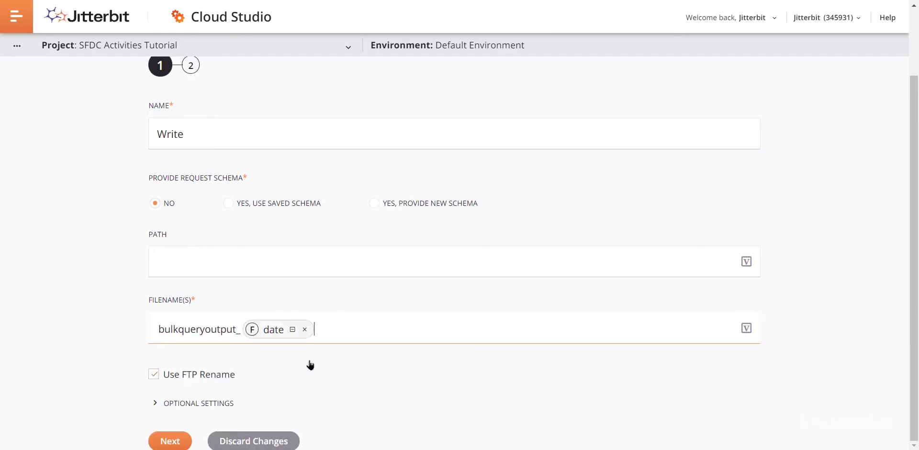
text(_[)
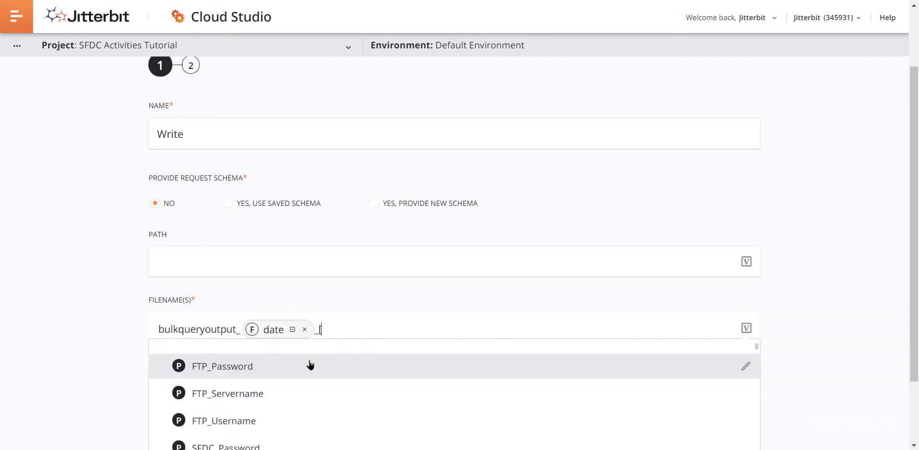
text(tim)
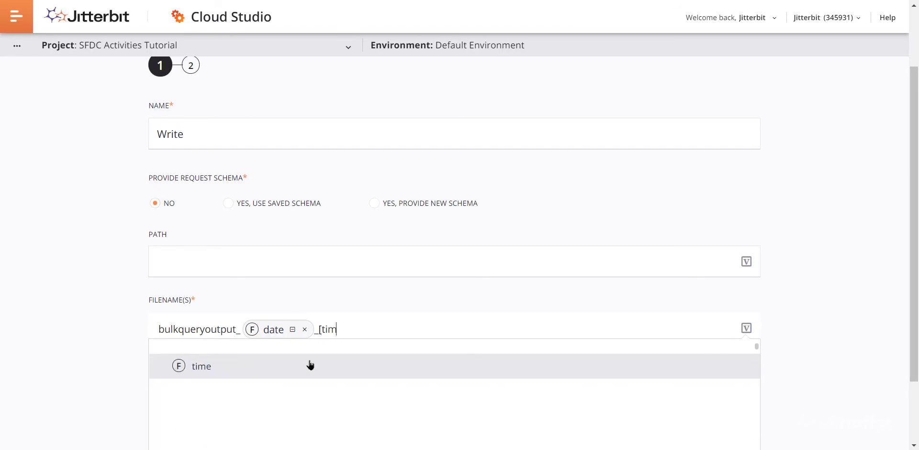
click(310, 365)
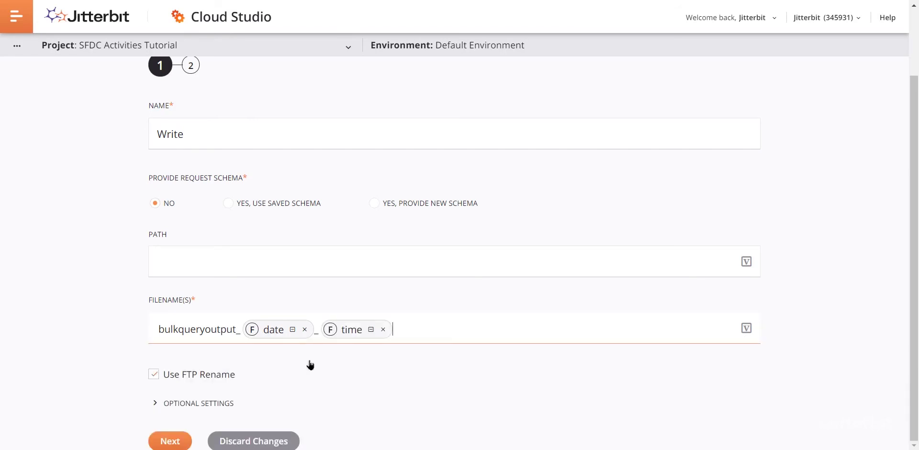
text(.csv)
Step: Turn off Use FTP Rename for the Write activity and proceed to its data schema
click(153, 374)
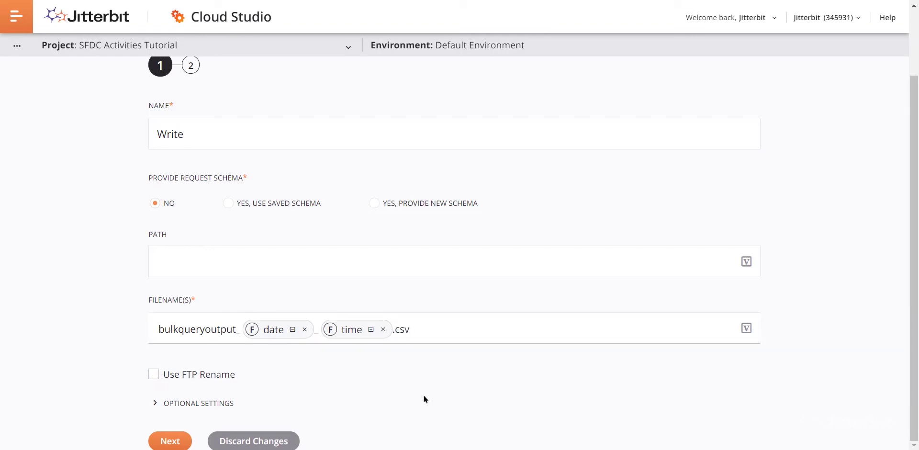
click(168, 441)
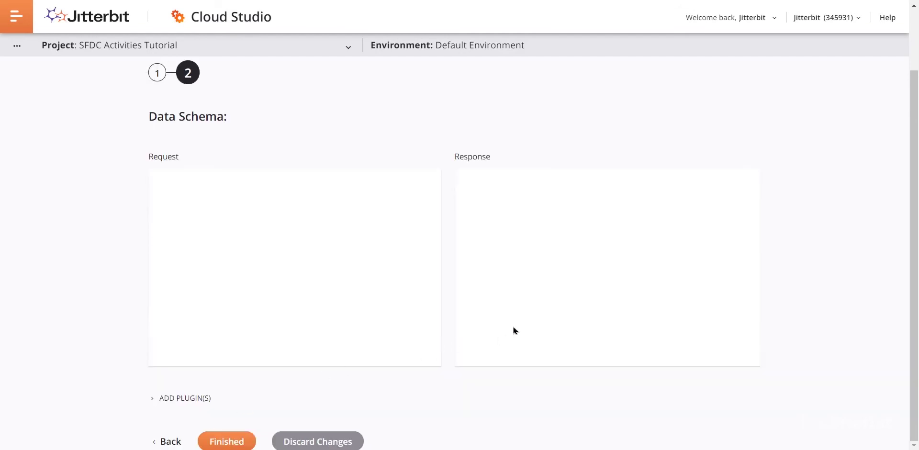
Step: Finish the FTP Write activity's configuration and add a new script after it in the Bulk Query to FTP operation
click(242, 439)
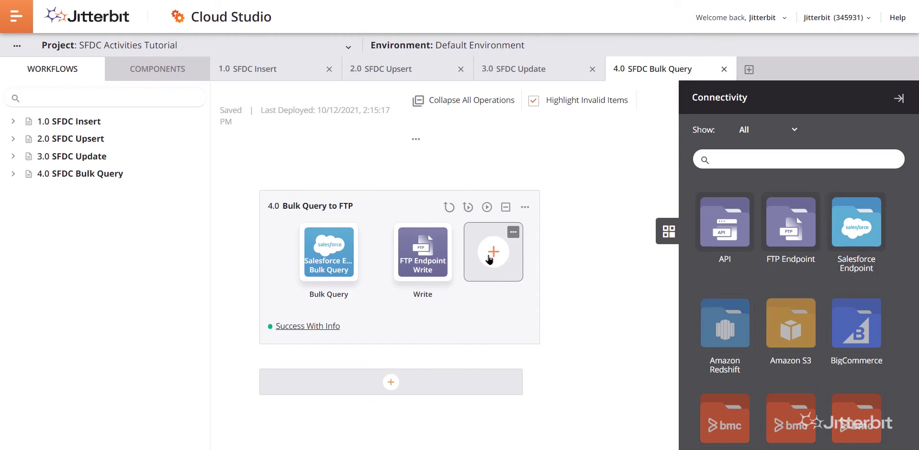
click(513, 231)
click(532, 246)
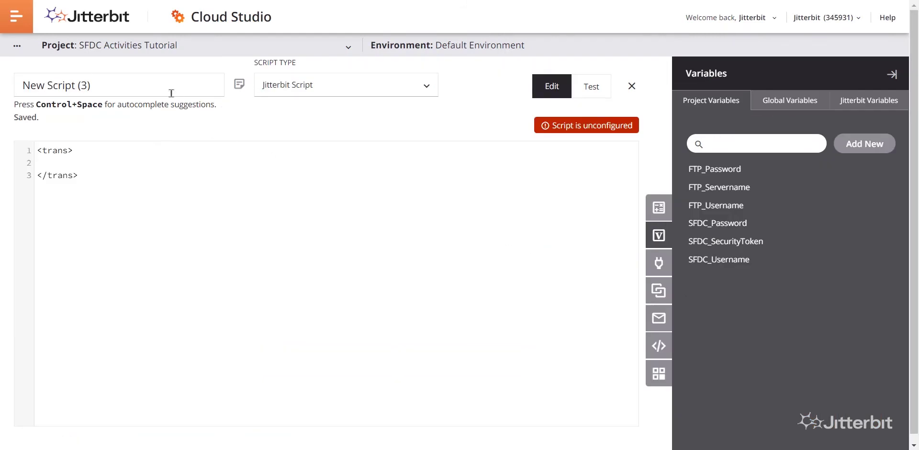
Step: Name the new script Write To Op Log
triple_click(159, 76)
key(BackSpace)
text(W)
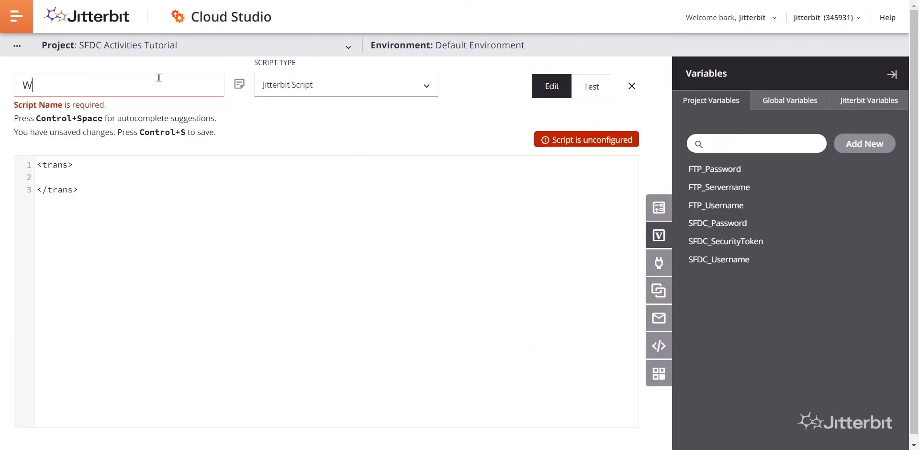
text(rite To )
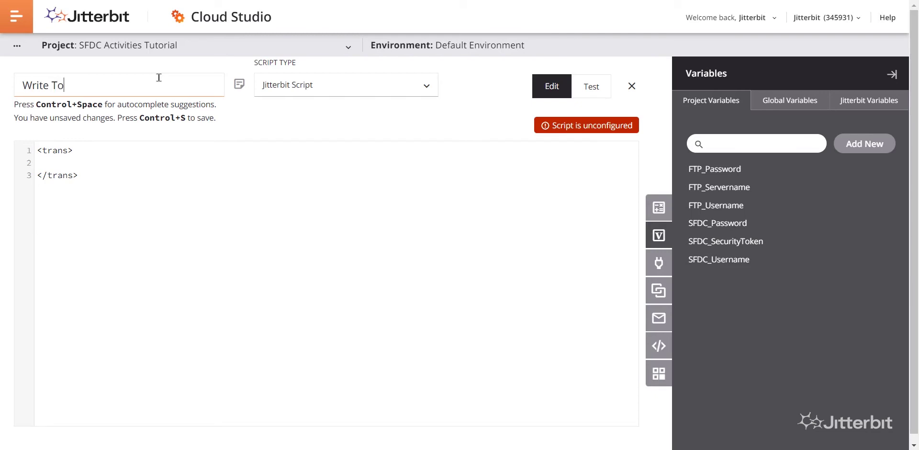
text(Op Log)
Step: Insert the WriteToOperationLog function from the Logging and Error functions between the script's trans tags
click(81, 162)
click(658, 208)
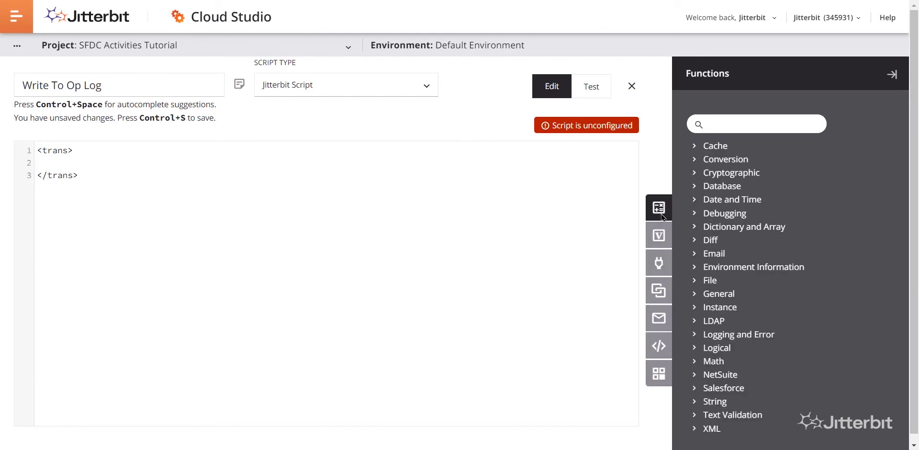
text(Write)
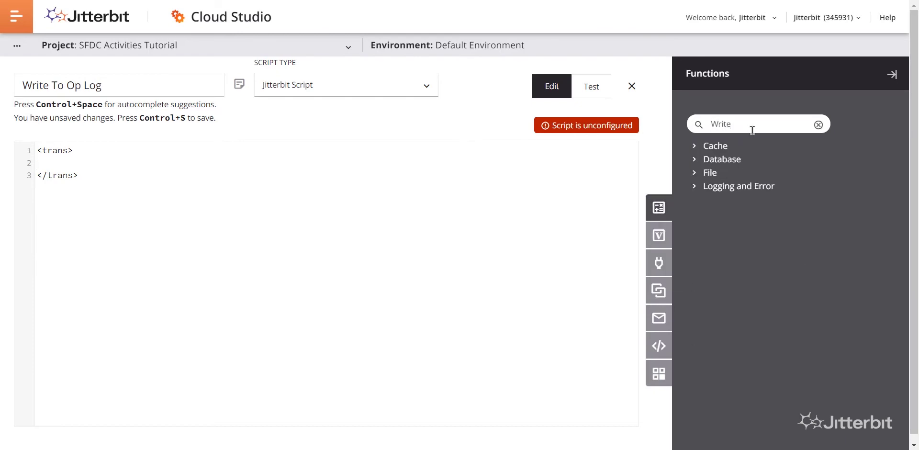
click(697, 187)
drag(723, 205, 74, 168)
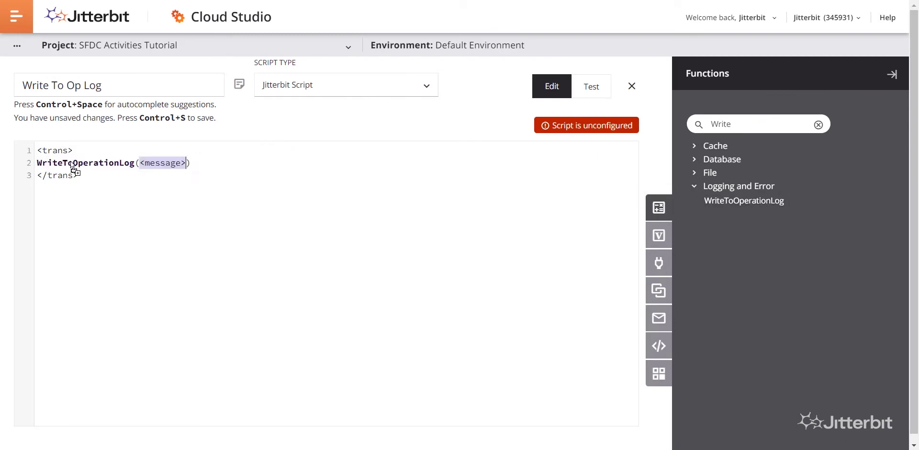
Step: Replace the function's message placeholder with 'operation completed', end the statement with a semicolon and close the script
click(190, 163)
key(BackSpace)
key(BackSpace)
key(BackSpace)
key(BackSpace)
key(BackSpace)
key(BackSpace)
key(BackSpace)
key(BackSpace)
key(BackSpace)
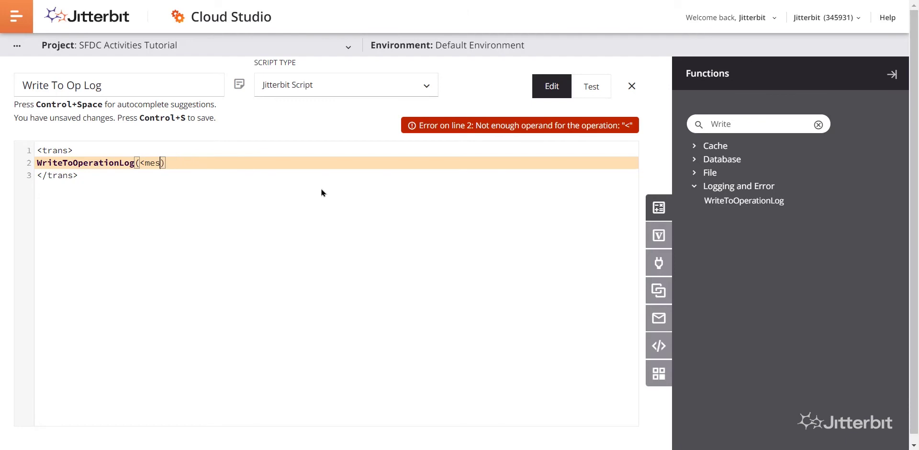
text('operation complt)
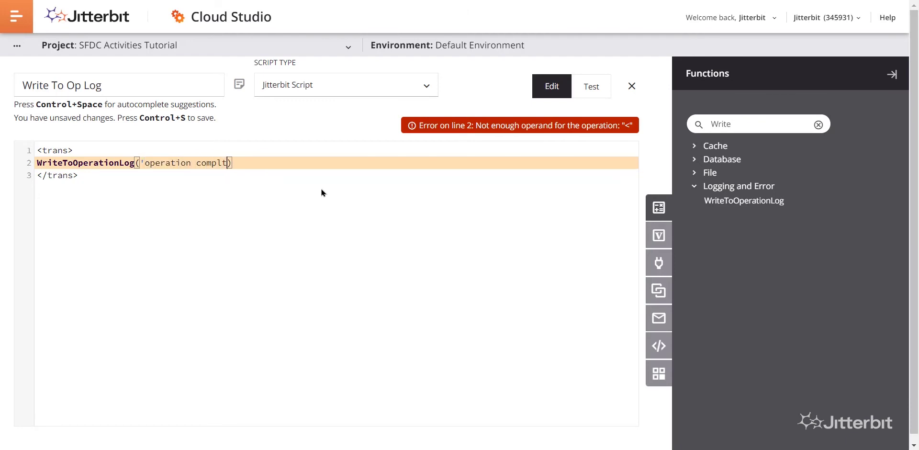
key(BackSpace)
text(eted')
click(319, 168)
text(;)
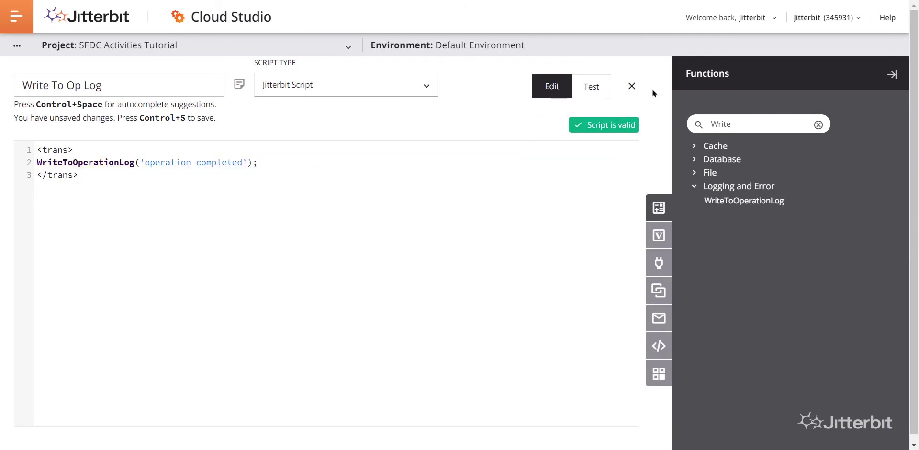
click(631, 86)
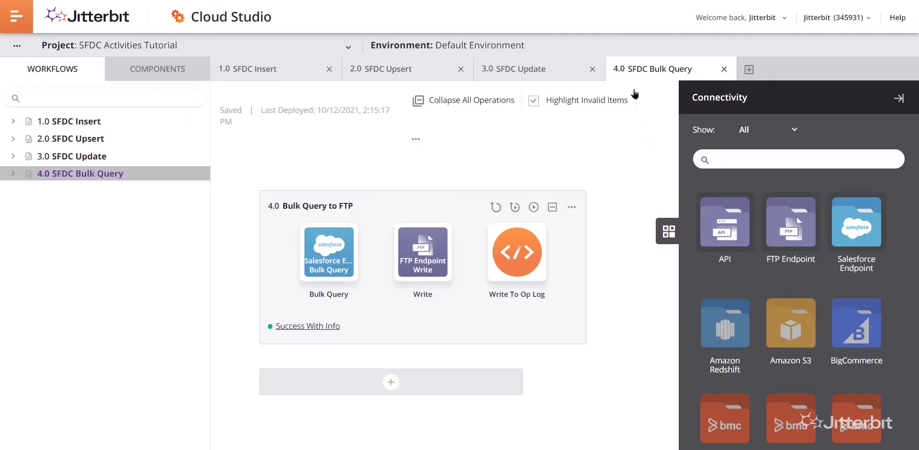
Step: Deploy the Bulk Query to FTP operation and run it
click(571, 210)
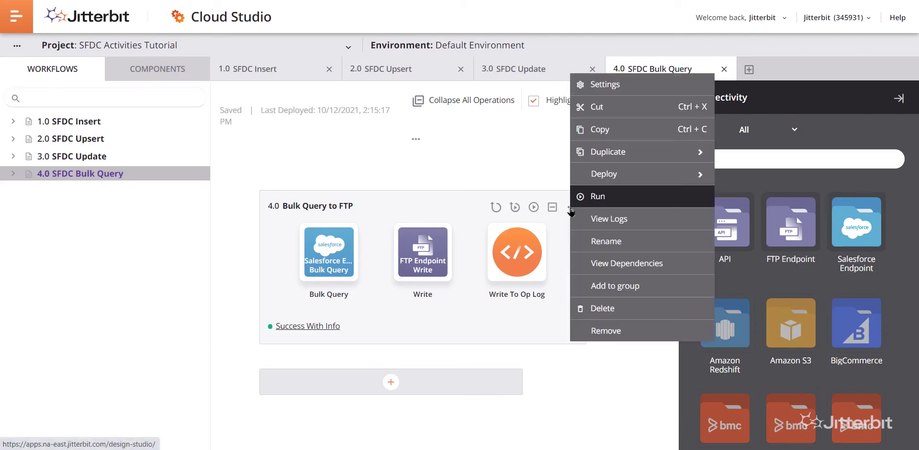
mouse_move(622, 176)
click(754, 175)
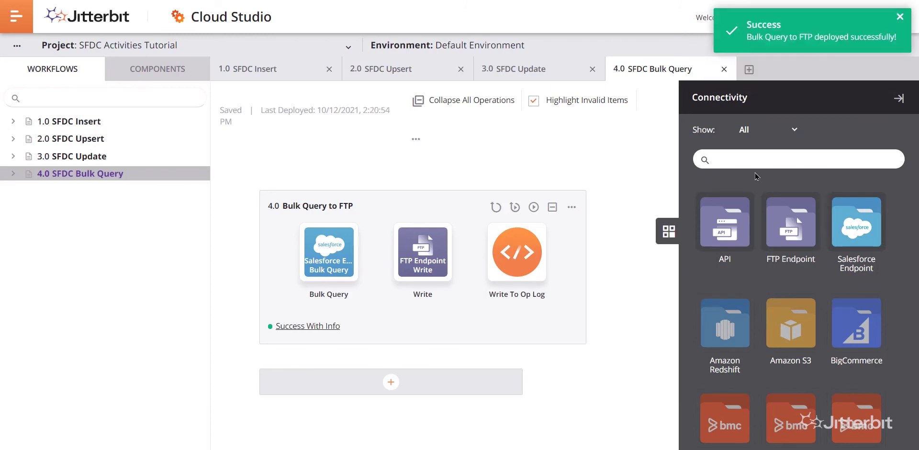
click(571, 206)
click(594, 197)
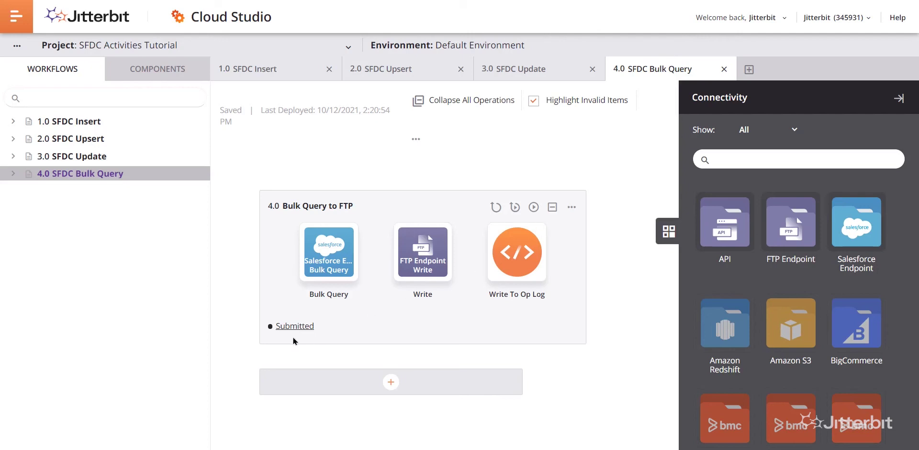
mouse_move(292, 330)
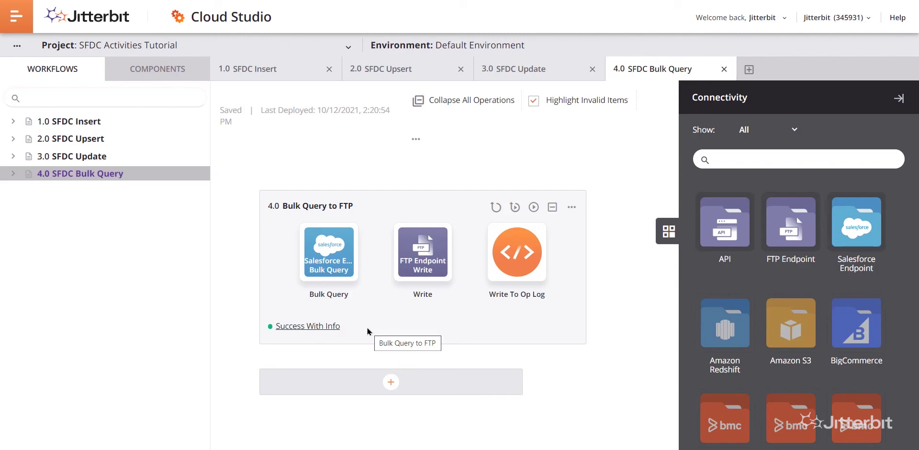
Step: Open the operation's log, examine the details of the earlier of the two runs and close the log
click(328, 327)
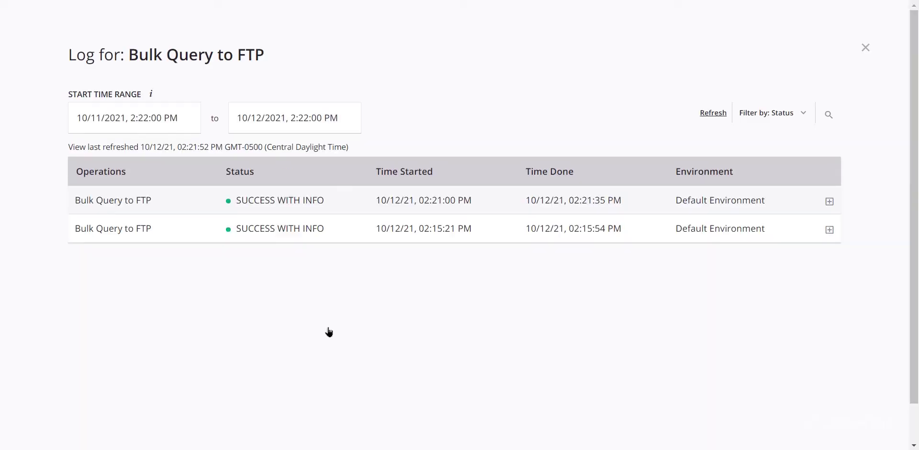
click(829, 230)
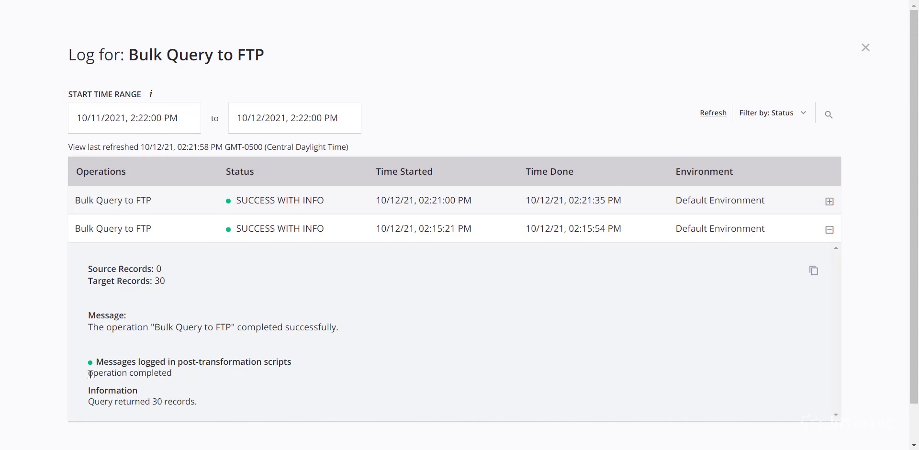
click(866, 48)
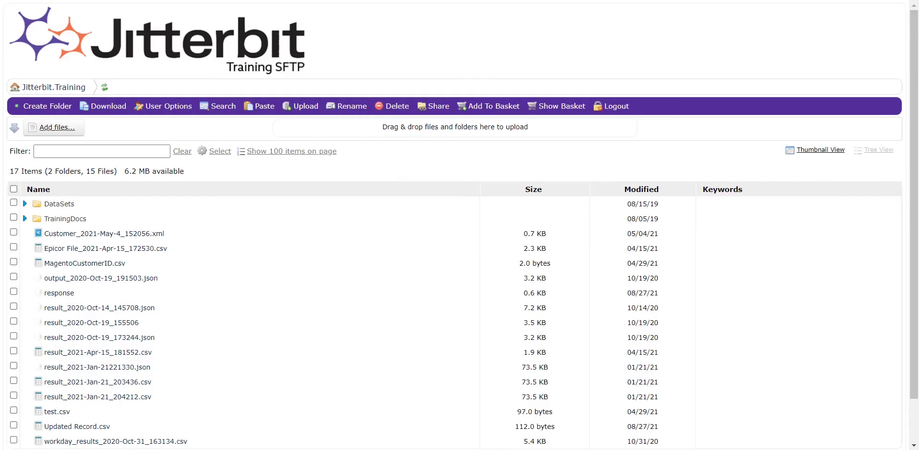
Step: Refresh the file list on the Jitterbit Training SFTP site and switch to Notepad to view the bulk query output CSV
key(F5)
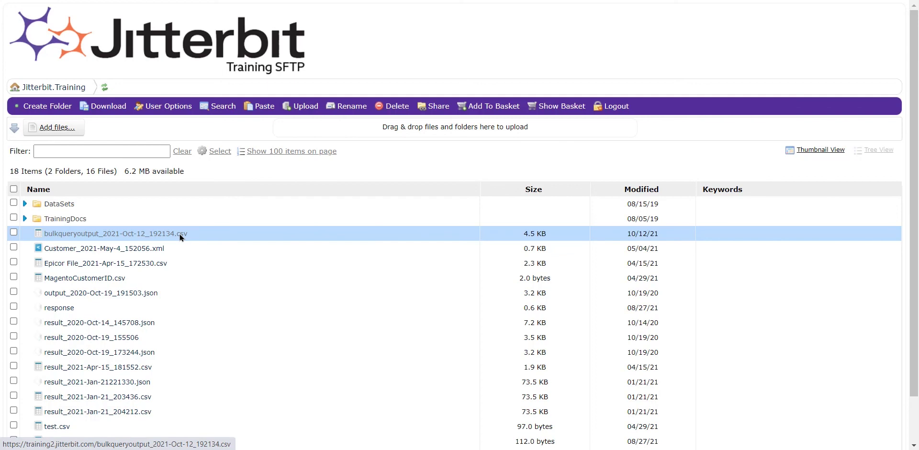
key(alt+Tab)
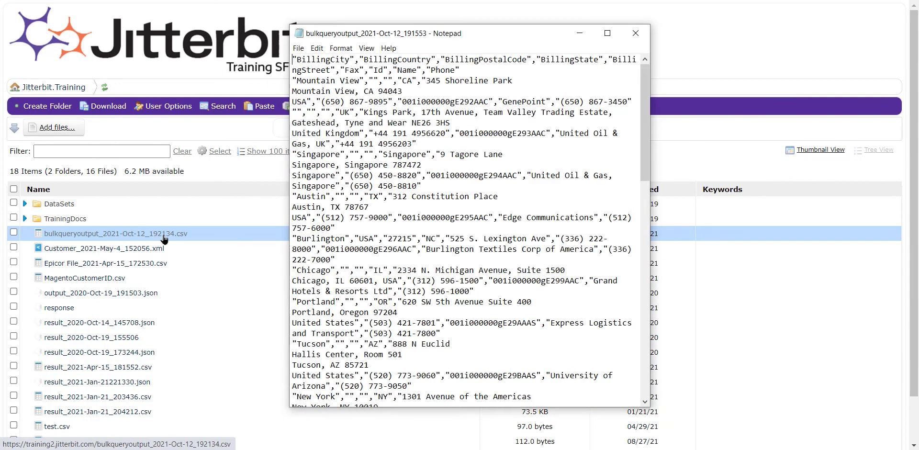